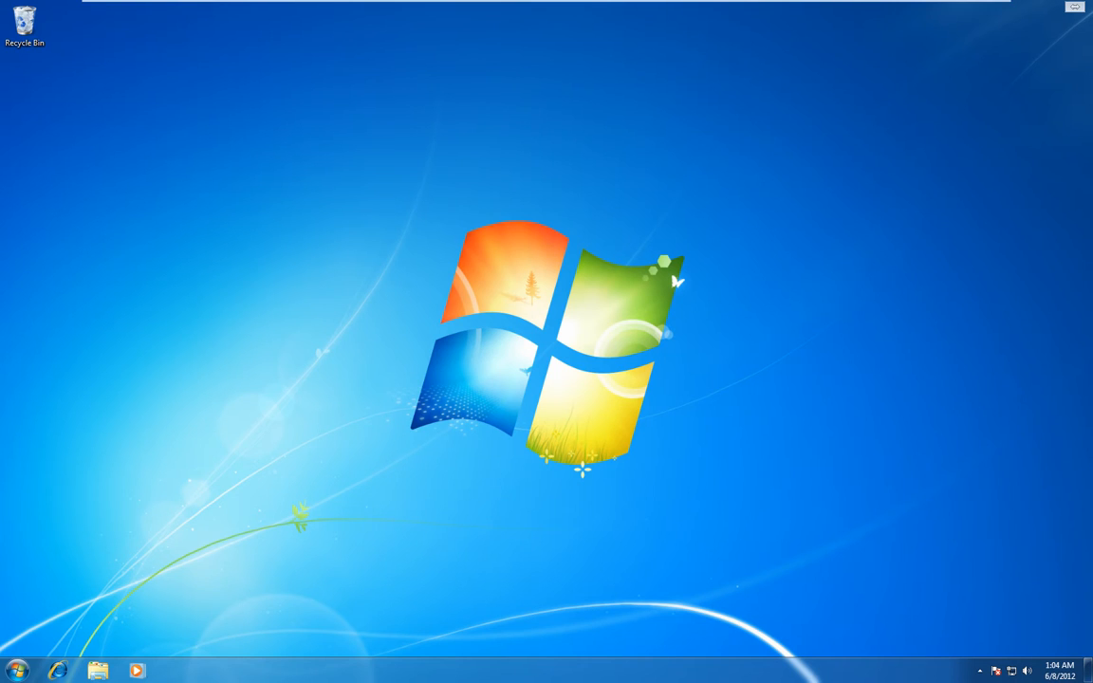
Step: Open the Local Security Policy console from the Control Panel's Administrative Tools
{"action": "left_click", "coordinate": [12, 671]}
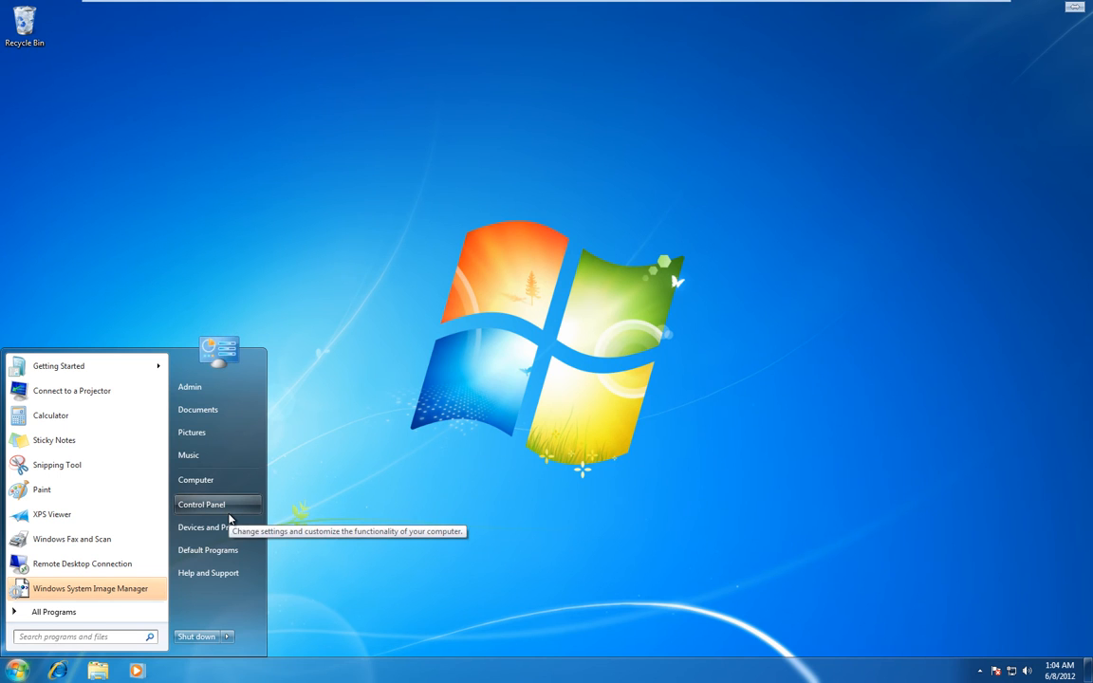
{"action": "left_click", "coordinate": [201, 504]}
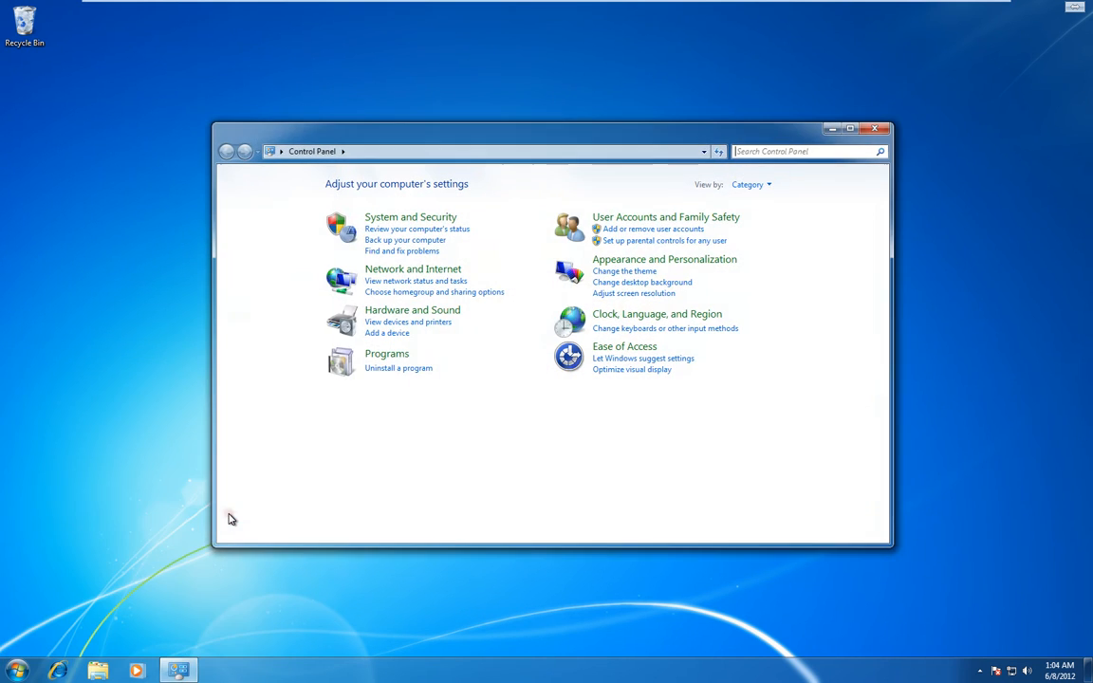
{"action": "left_click", "coordinate": [417, 218]}
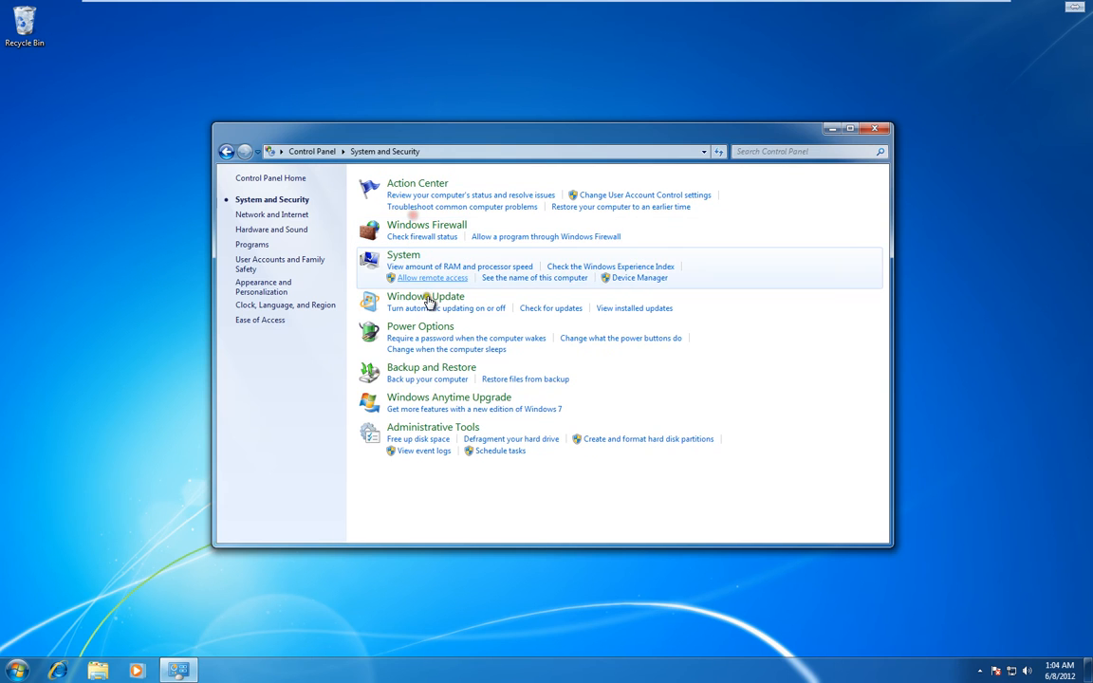
{"action": "left_click", "coordinate": [459, 429]}
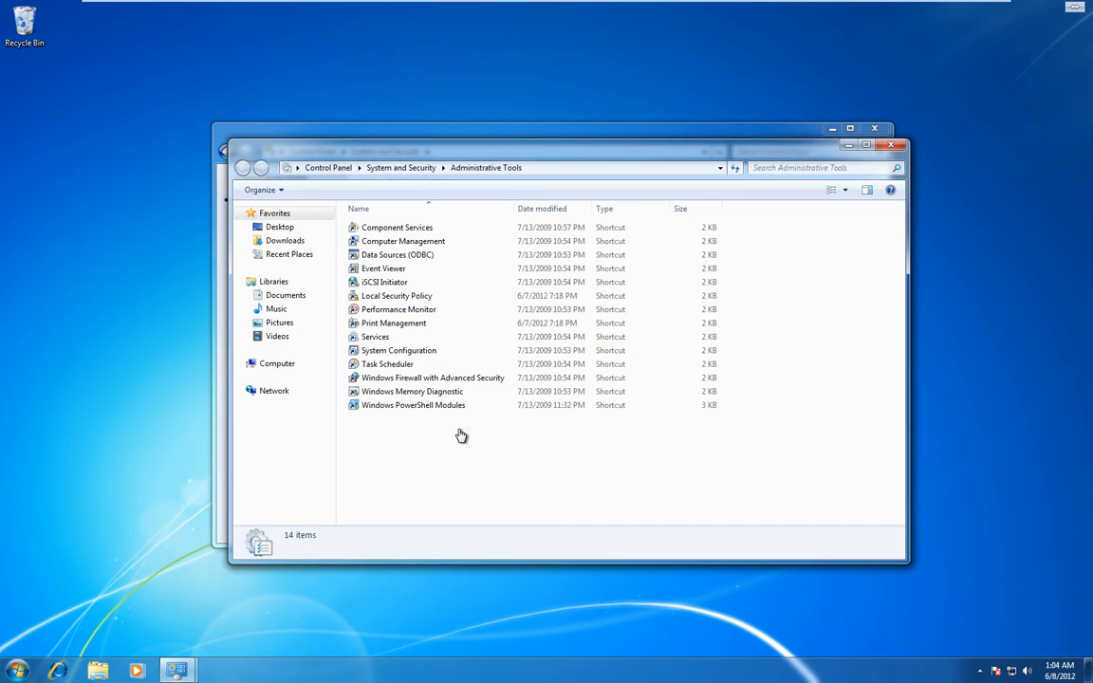
{"action": "left_click", "coordinate": [397, 298]}
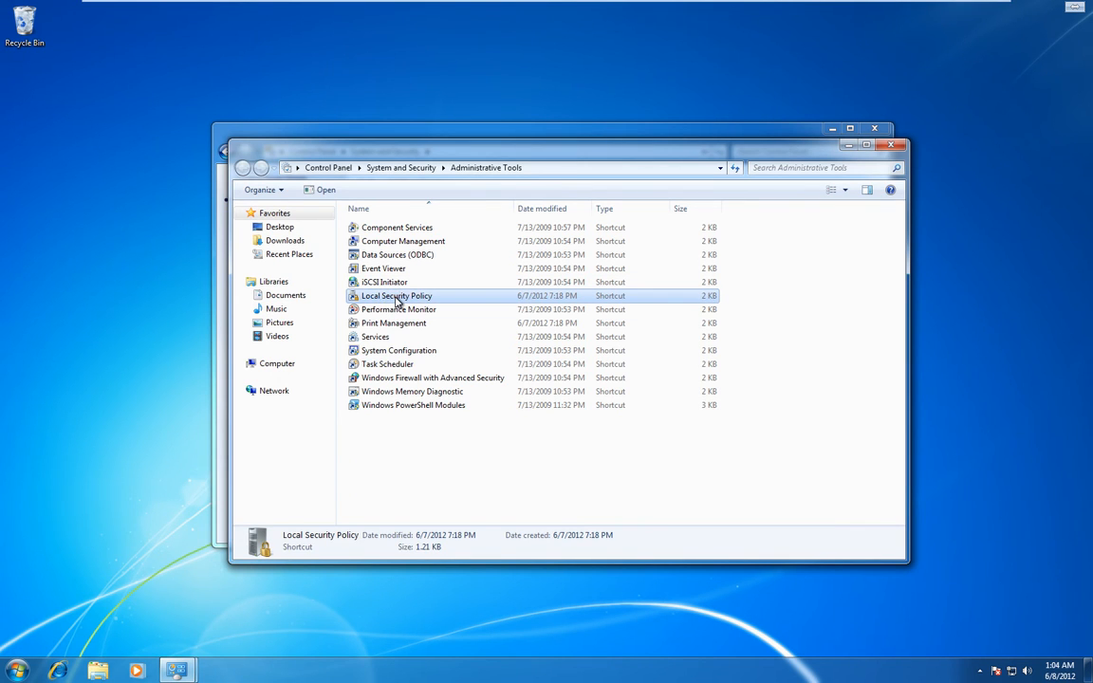
{"action": "double_click", "coordinate": [397, 297]}
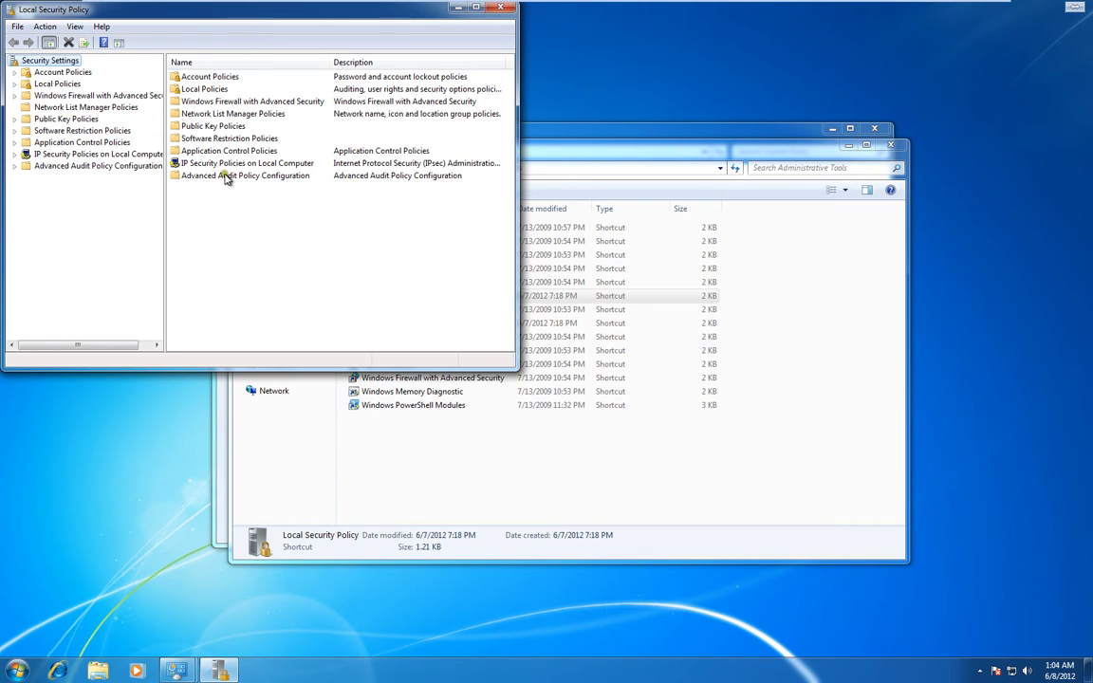
Step: Examine the Security Options policies under Local Policies, and close Local Security Policy and Administrative Tools
{"action": "double_click", "coordinate": [55, 84]}
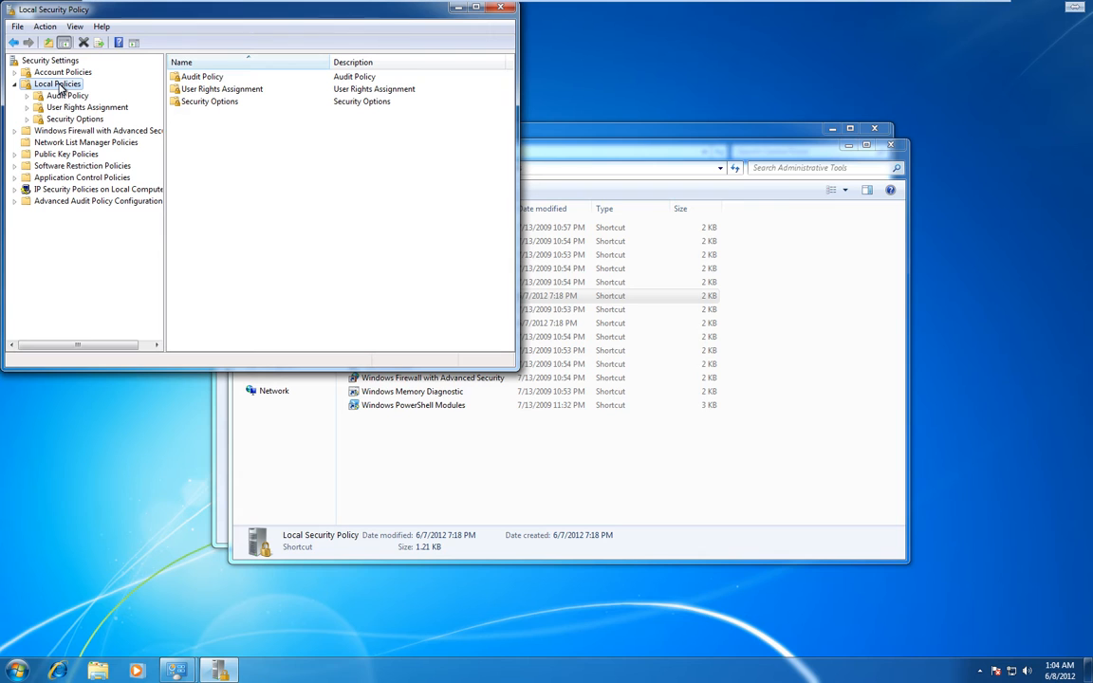
{"action": "left_click", "coordinate": [67, 118]}
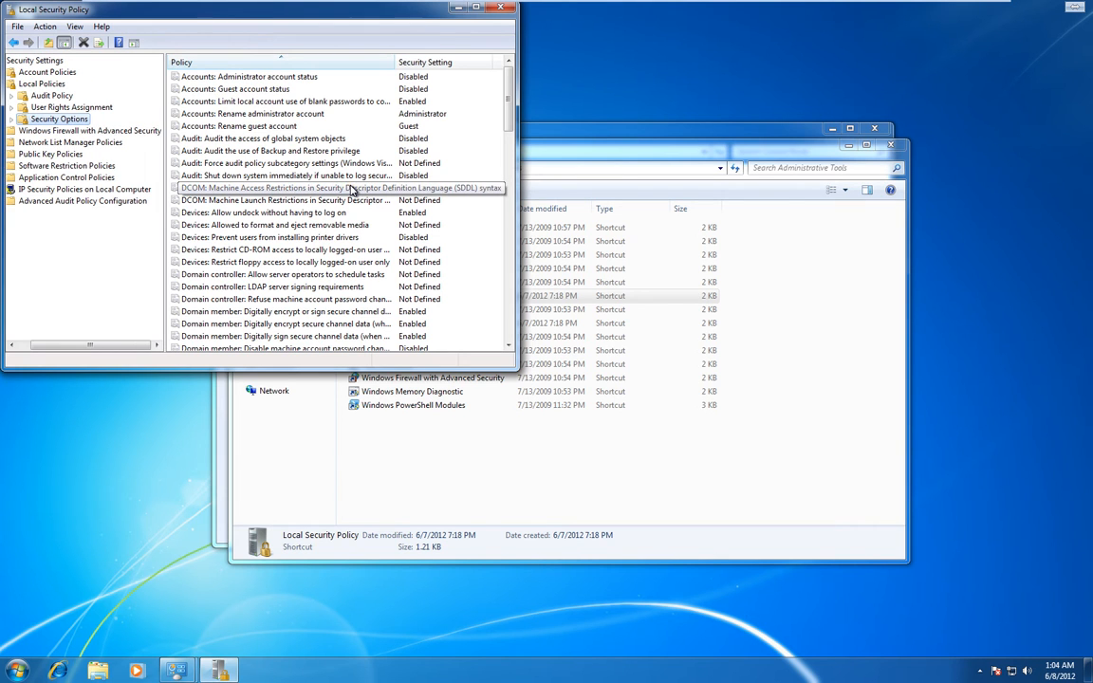
{"action": "mouse_move", "coordinate": [510, 112]}
{"action": "left_mouse_down"}
{"action": "mouse_move", "coordinate": [508, 196]}
{"action": "mouse_move", "coordinate": [479, 318]}
{"action": "mouse_move", "coordinate": [490, 296]}
{"action": "left_mouse_up"}
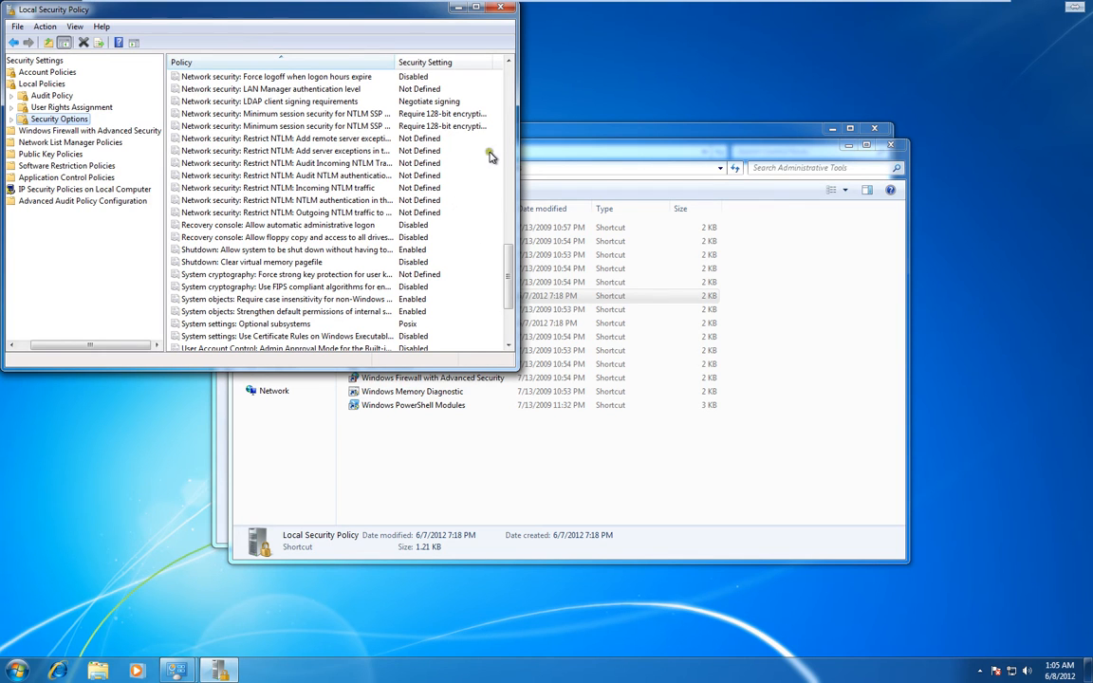
{"action": "left_click", "coordinate": [507, 9]}
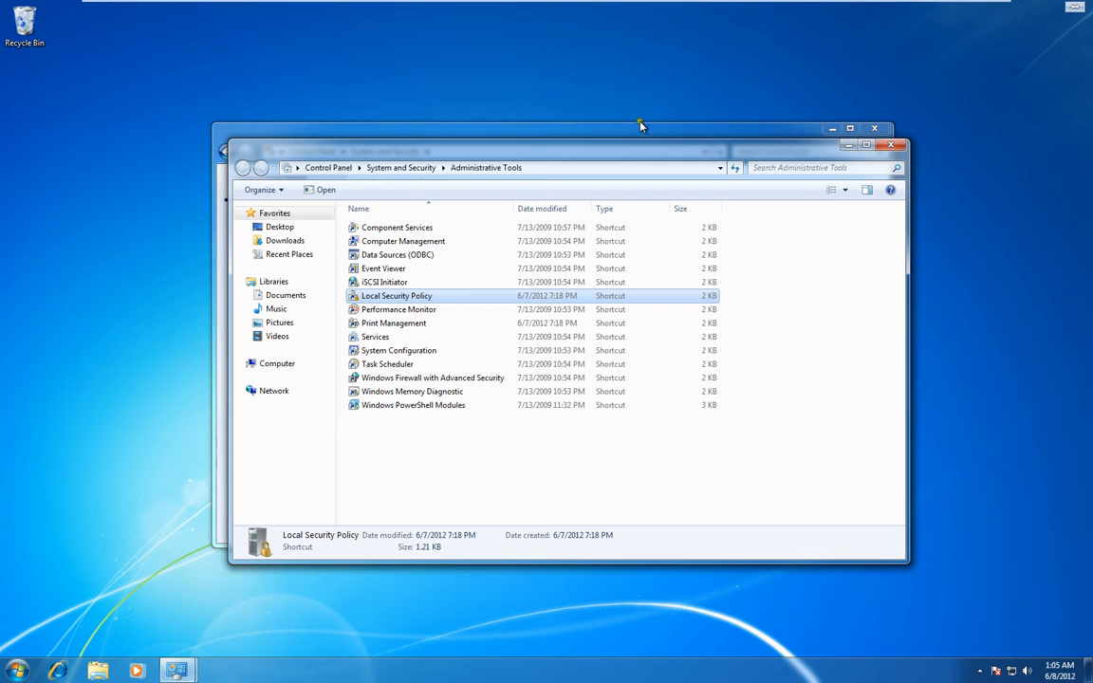
{"action": "left_click", "coordinate": [891, 144]}
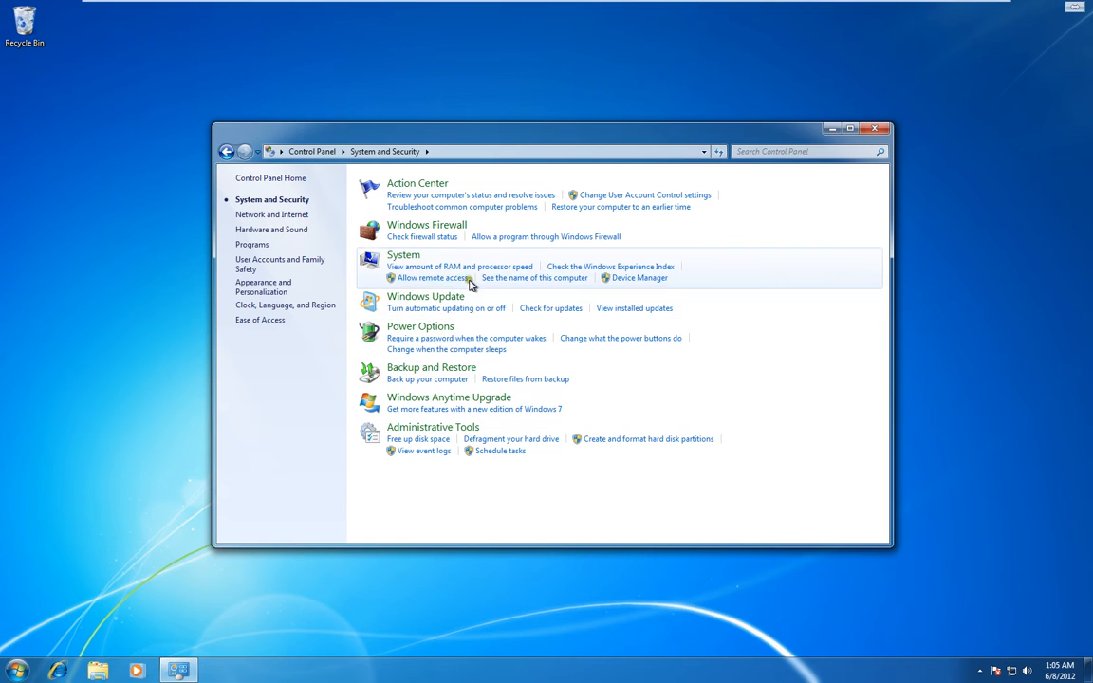
Step: Open the User Account Control settings from the Control Panel's User Accounts page and move the dialog aside
{"action": "left_click", "coordinate": [248, 179]}
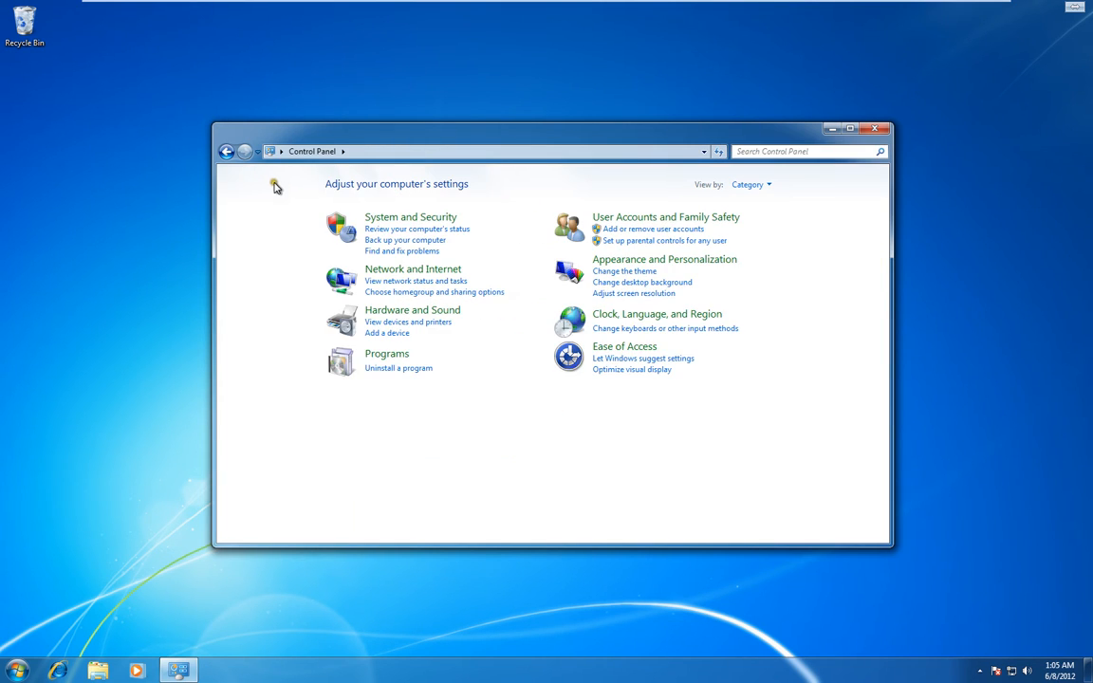
{"action": "left_click", "coordinate": [581, 217]}
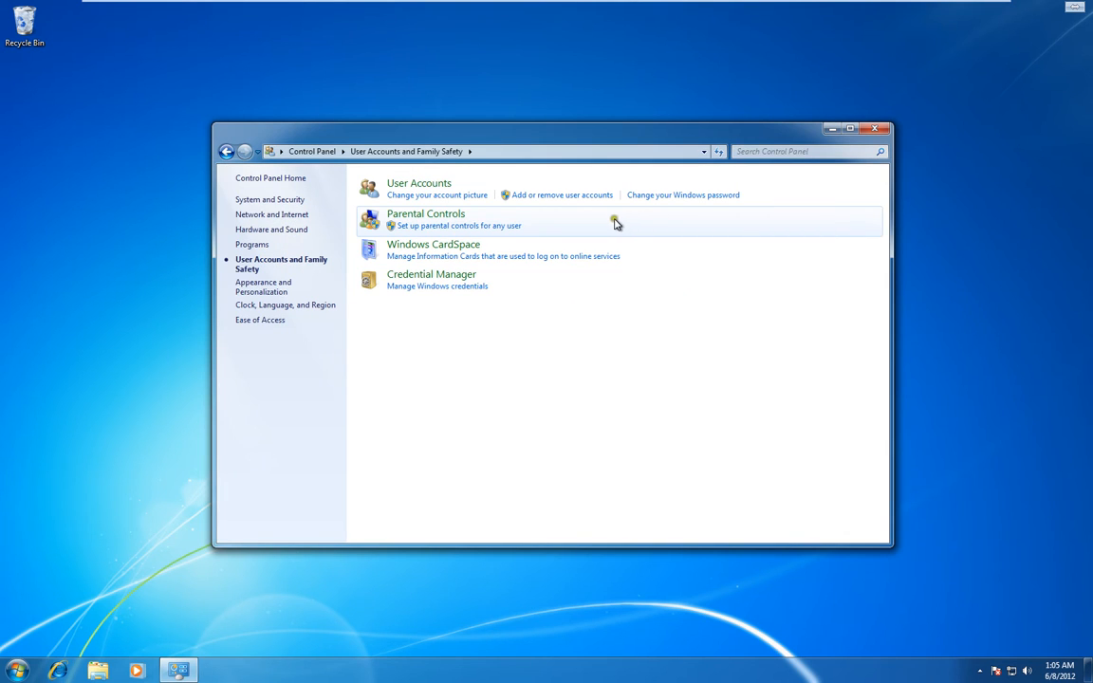
{"action": "left_click", "coordinate": [432, 190]}
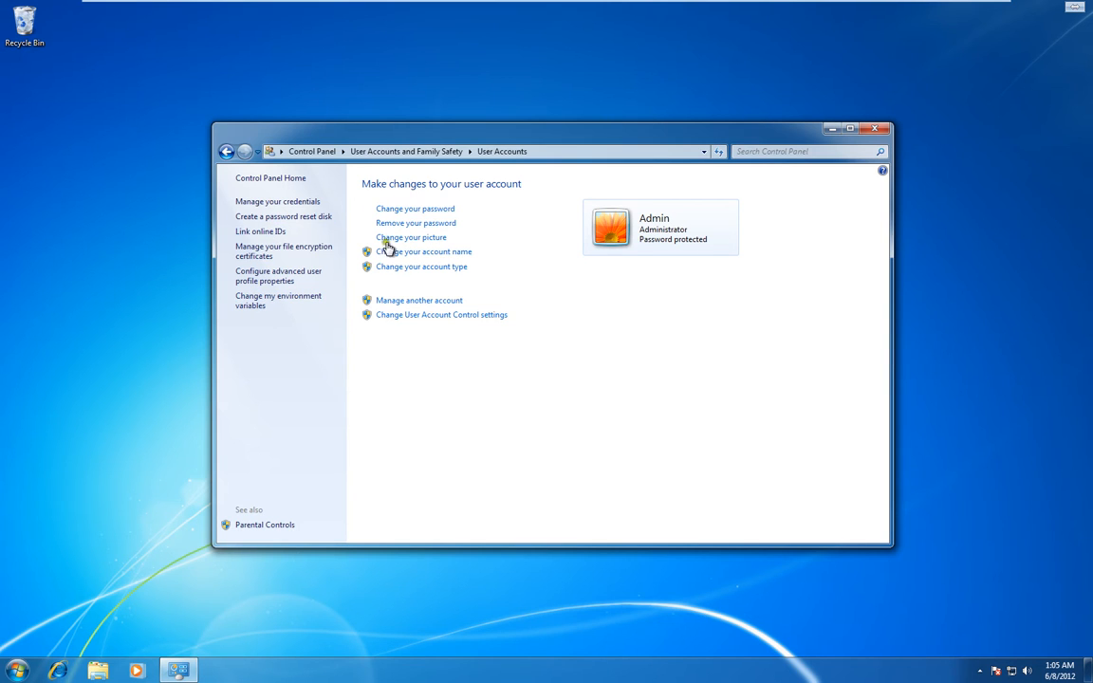
{"action": "left_click", "coordinate": [417, 315]}
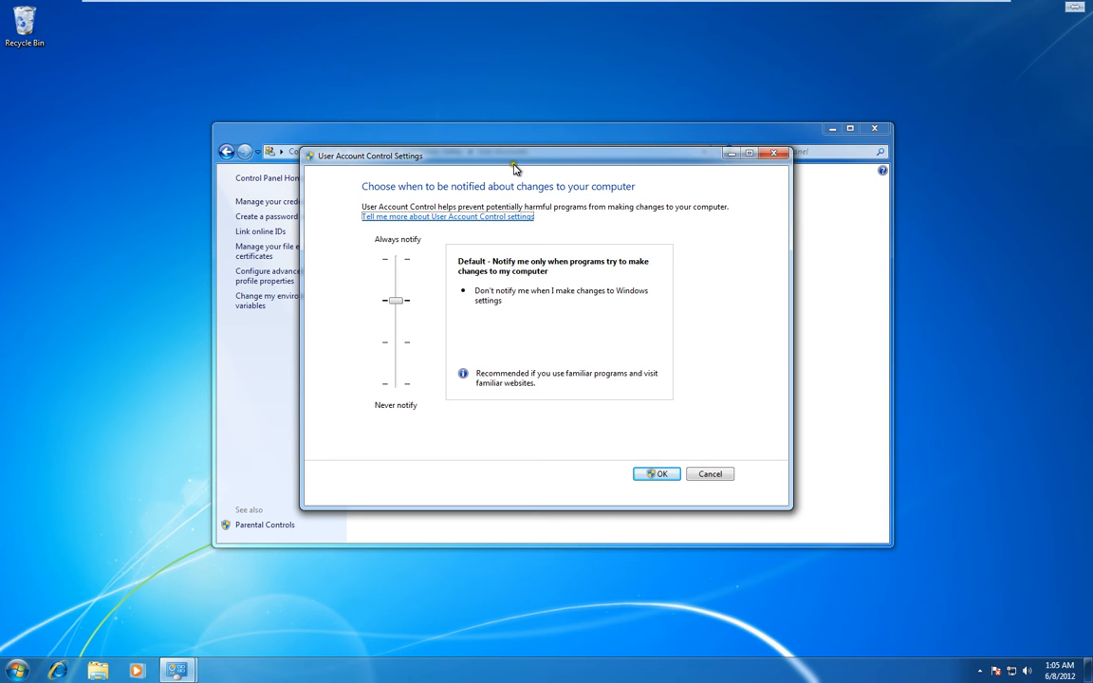
{"action": "left_click_drag", "start_coordinate": [528, 157], "coordinate": [695, 140]}
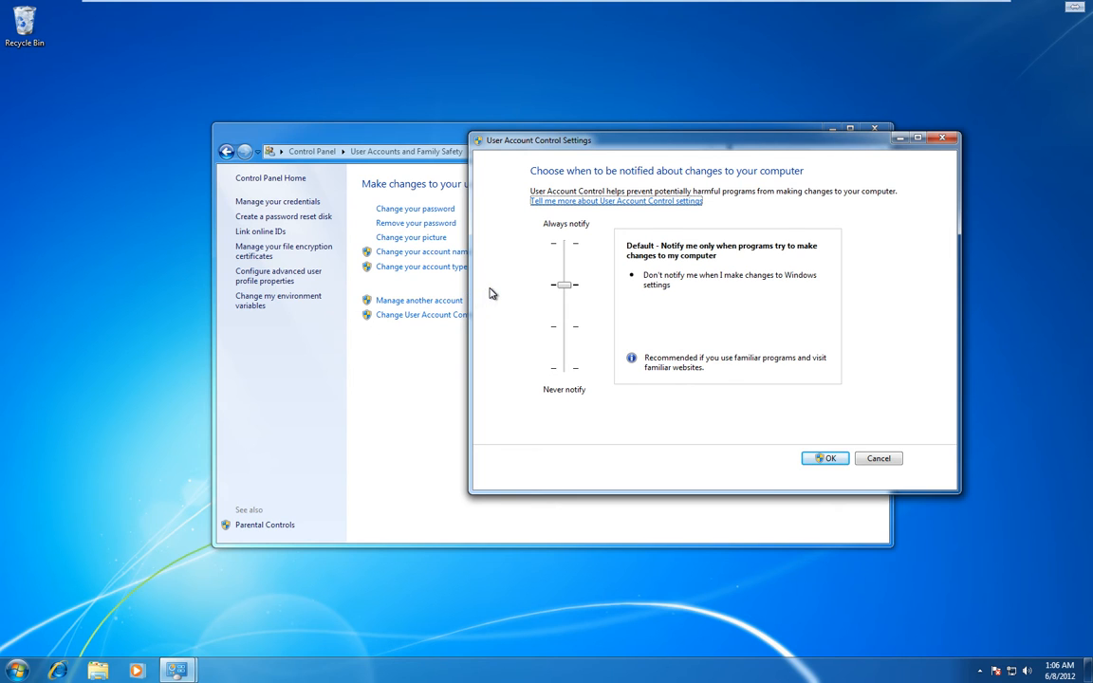
Step: Set the User Account Control notification level to Always notify and allow the change
{"action": "left_click", "coordinate": [570, 277]}
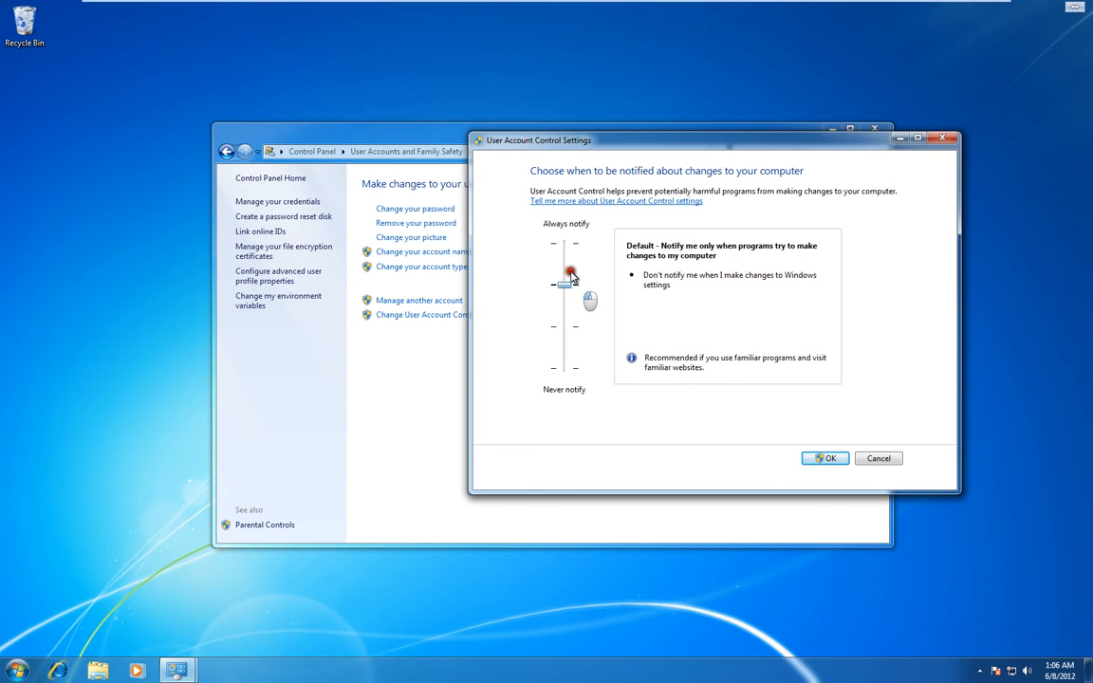
{"action": "left_click_drag", "start_coordinate": [571, 275], "coordinate": [572, 244]}
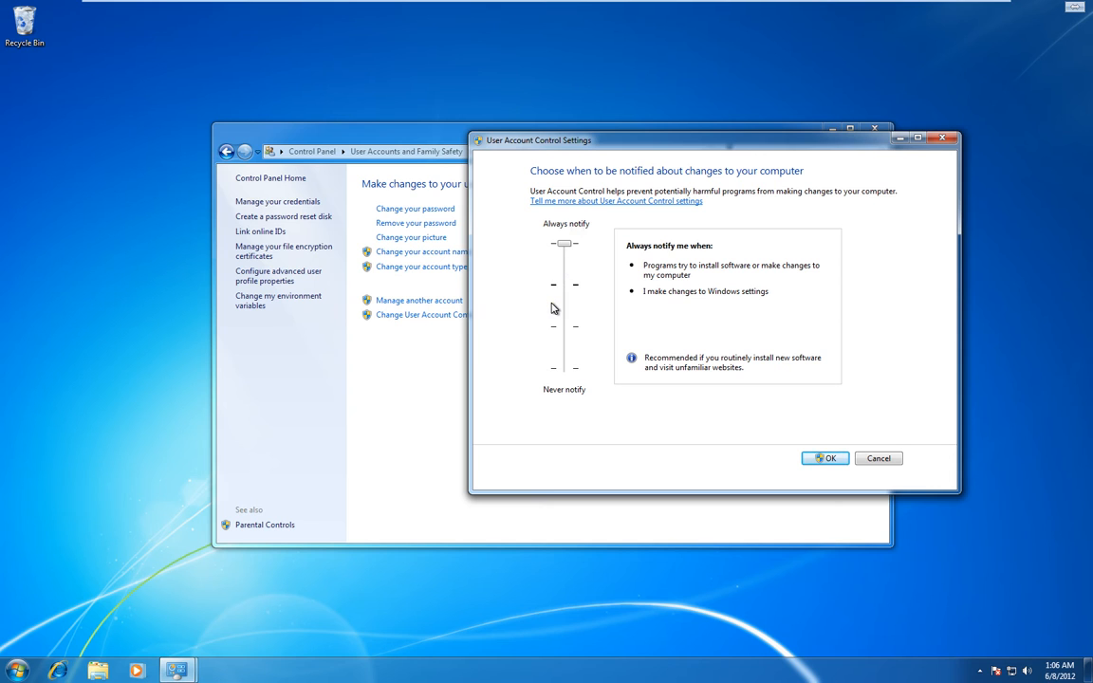
{"action": "left_click", "coordinate": [826, 458]}
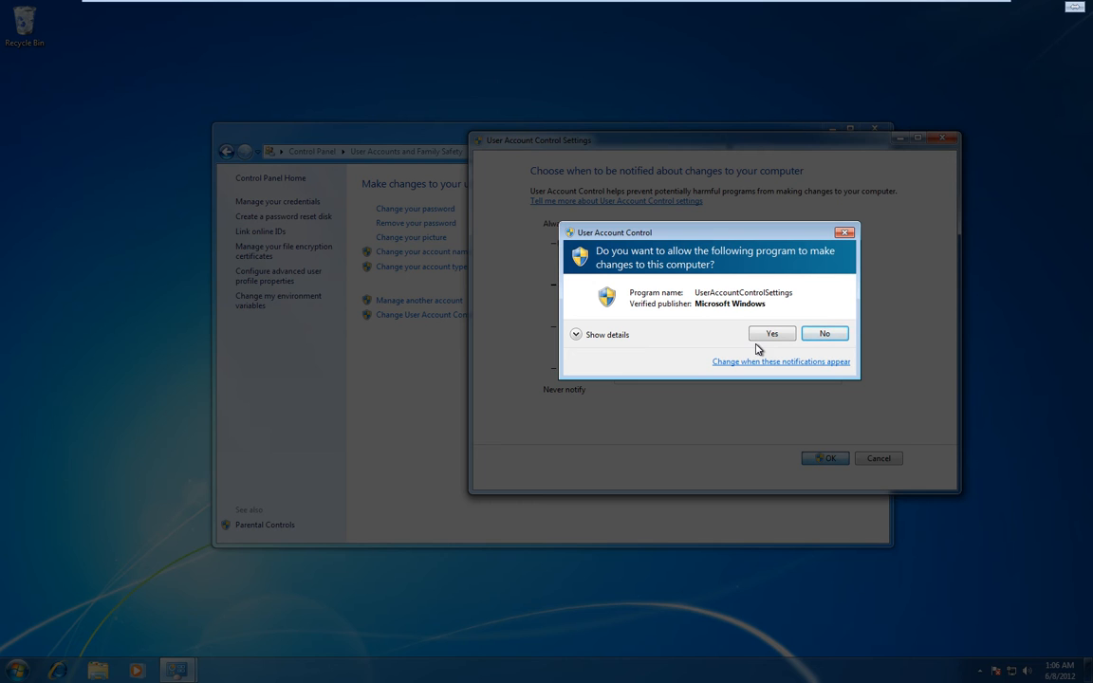
{"action": "left_click", "coordinate": [784, 337]}
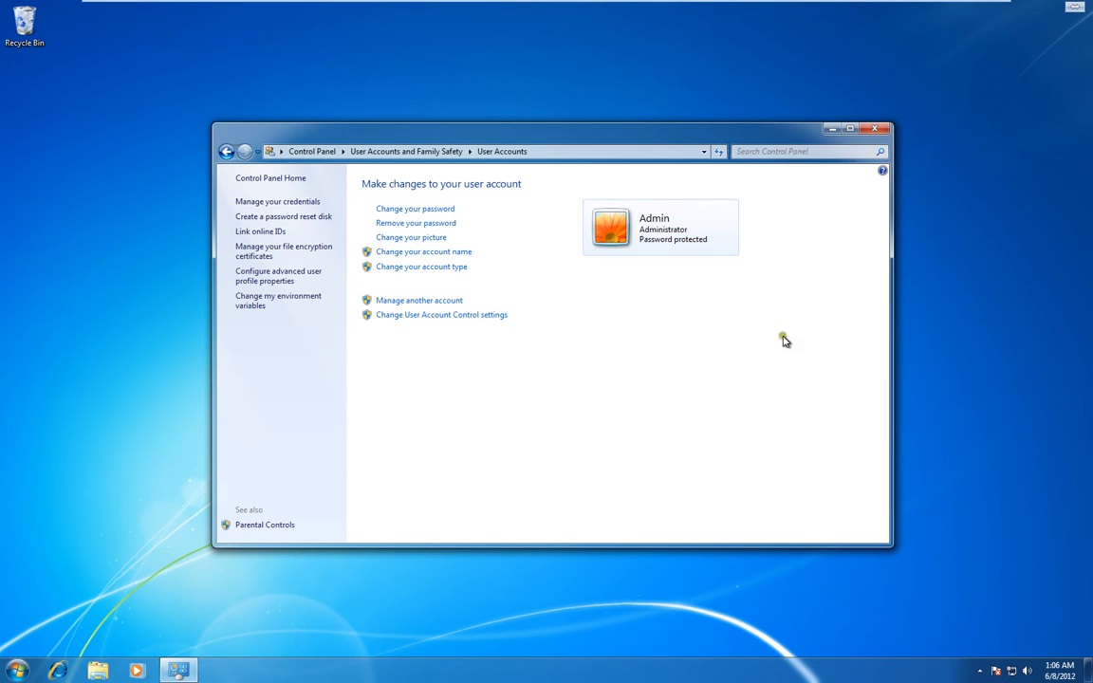
Step: Lower User Account Control to notify only when programs try to make changes, without dimming the desktop, and allow the change
{"action": "left_click", "coordinate": [486, 318]}
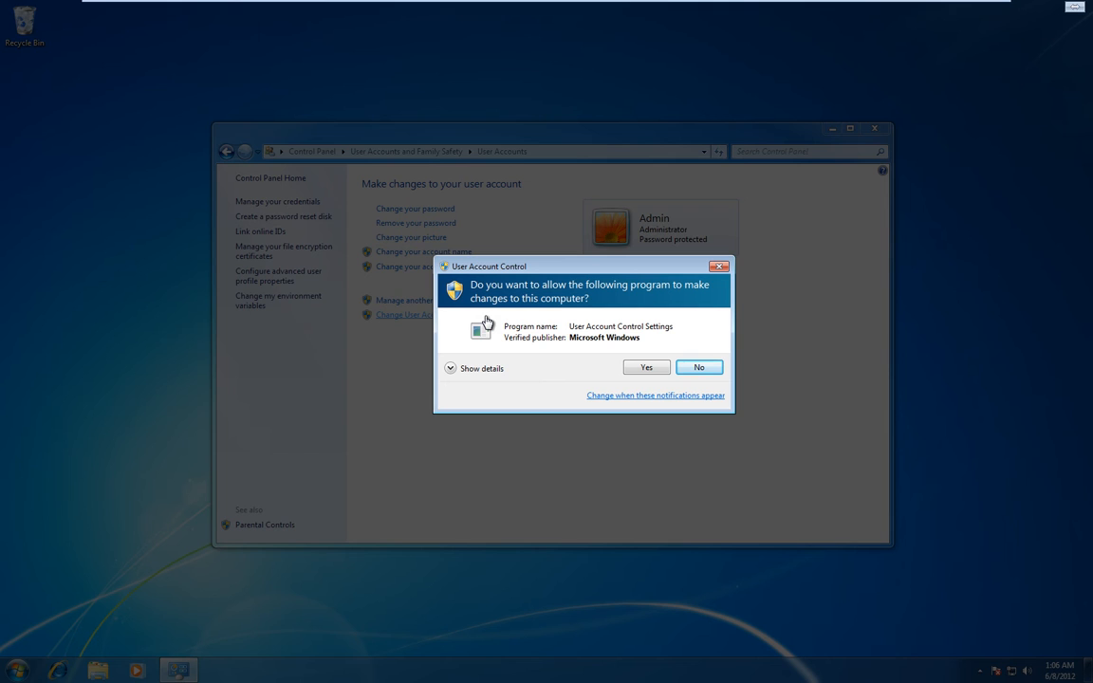
{"action": "left_click", "coordinate": [646, 369]}
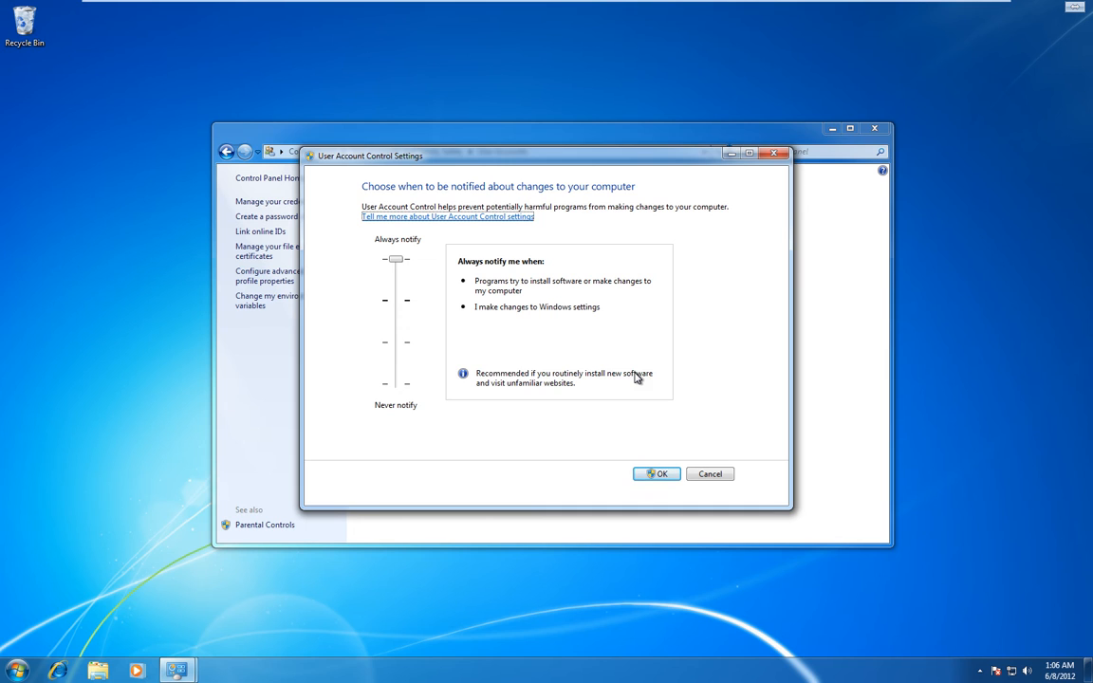
{"action": "left_click_drag", "start_coordinate": [394, 258], "coordinate": [388, 341]}
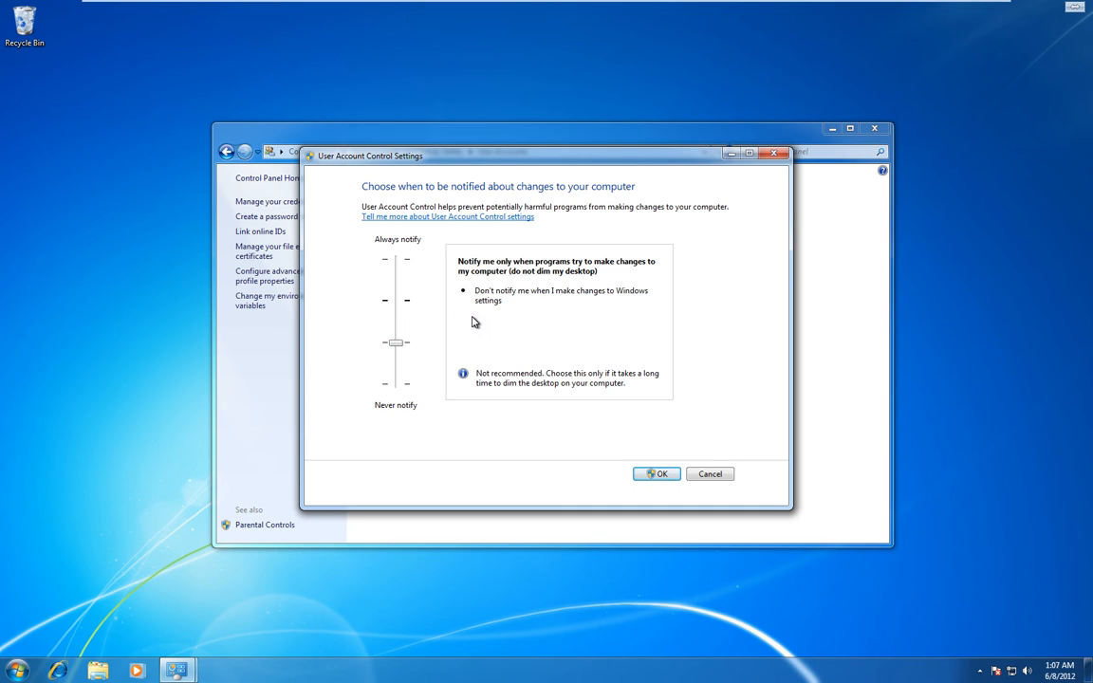
{"action": "left_click", "coordinate": [665, 475]}
{"action": "left_click", "coordinate": [615, 350]}
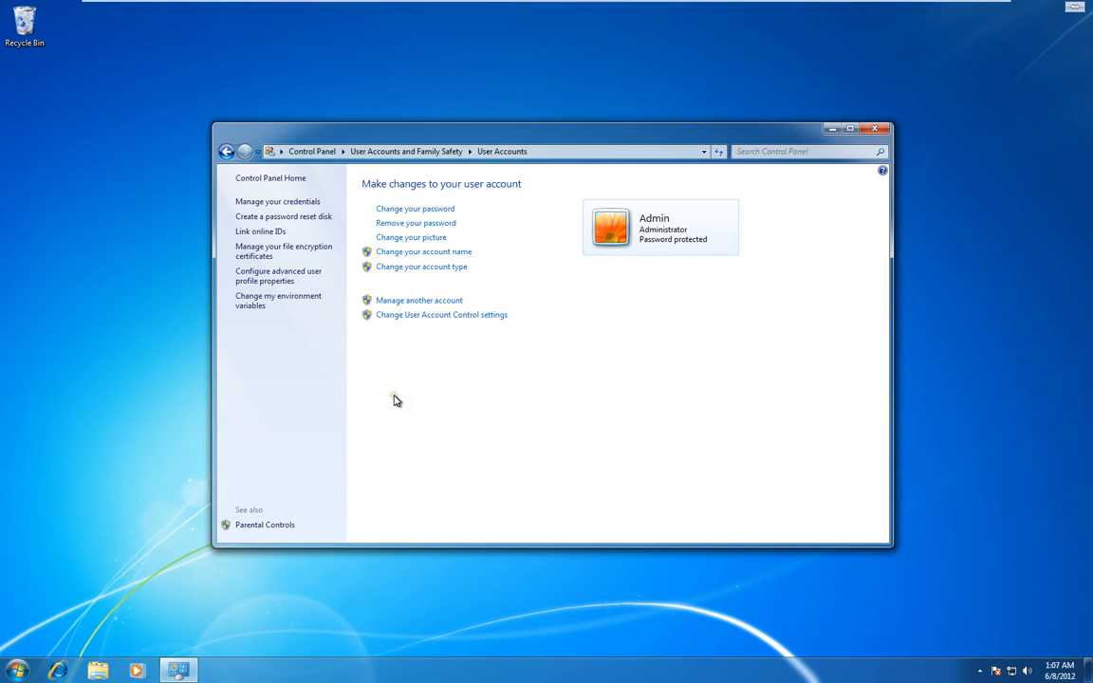
Step: Launch diskpart to trigger a User Account Control prompt and refuse it permission to make changes
{"action": "left_click", "coordinate": [17, 672]}
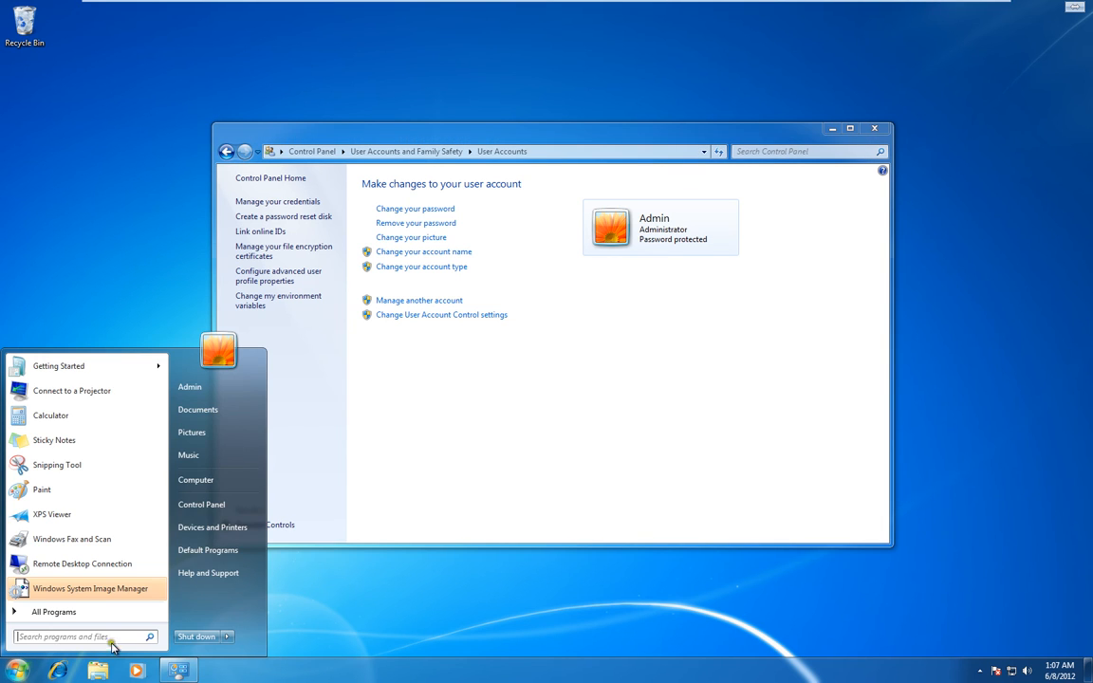
{"action": "type", "text": "d"}
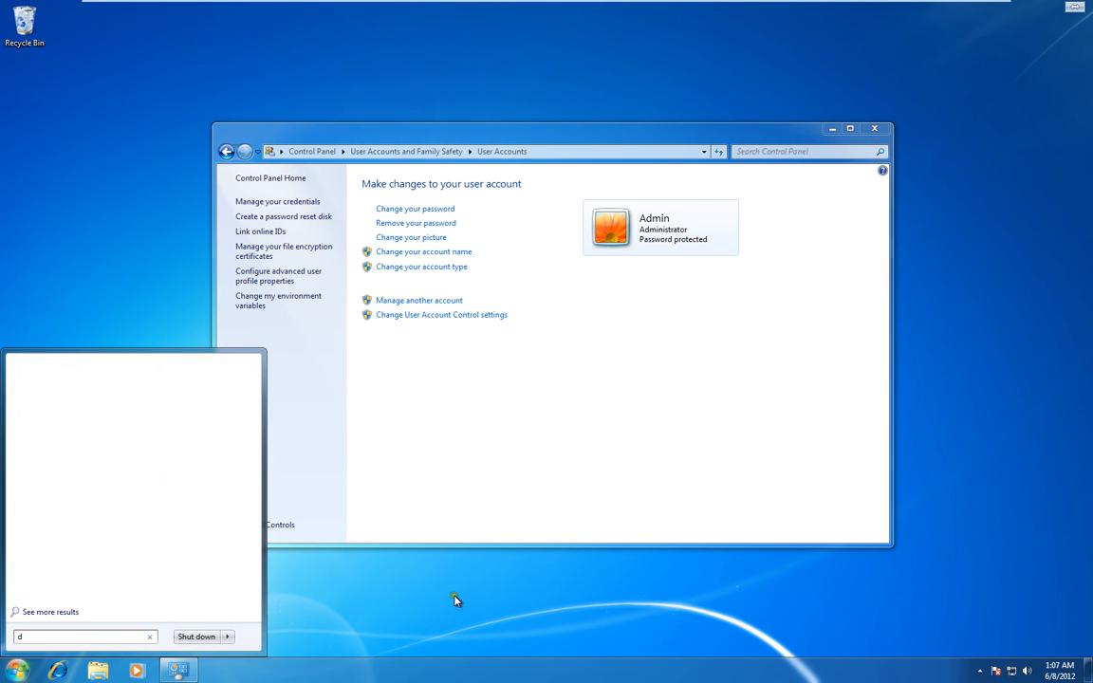
{"action": "type", "text": "iskpart"}
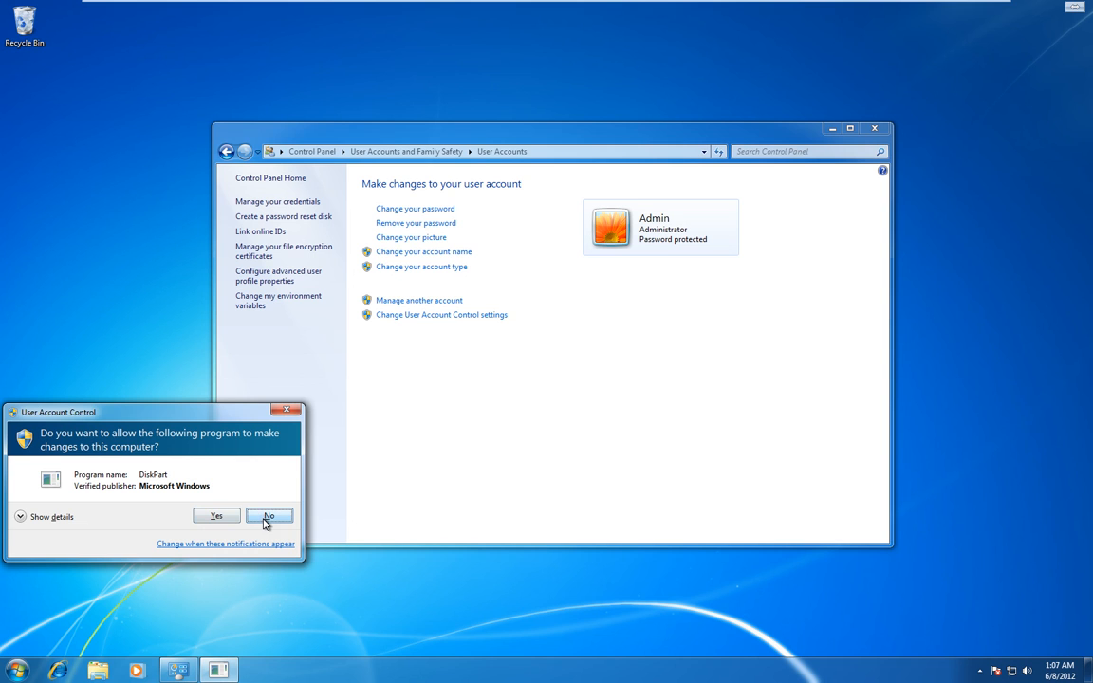
{"action": "left_click", "coordinate": [266, 517]}
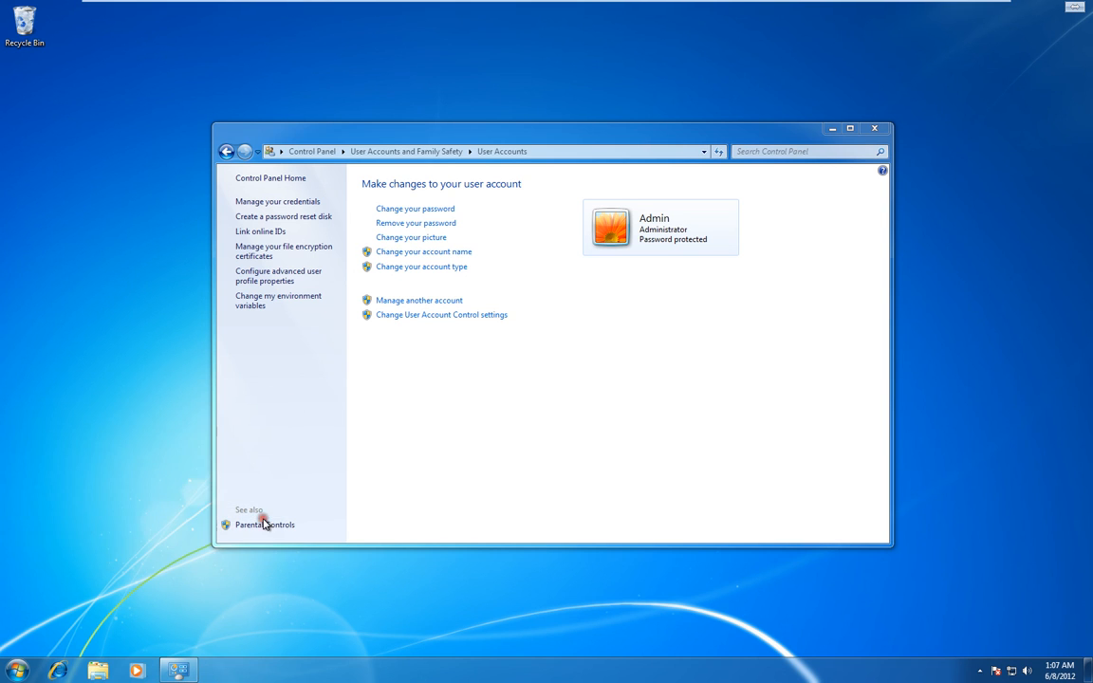
Step: Set User Account Control back to the Default notification level and allow the change
{"action": "left_click", "coordinate": [403, 317]}
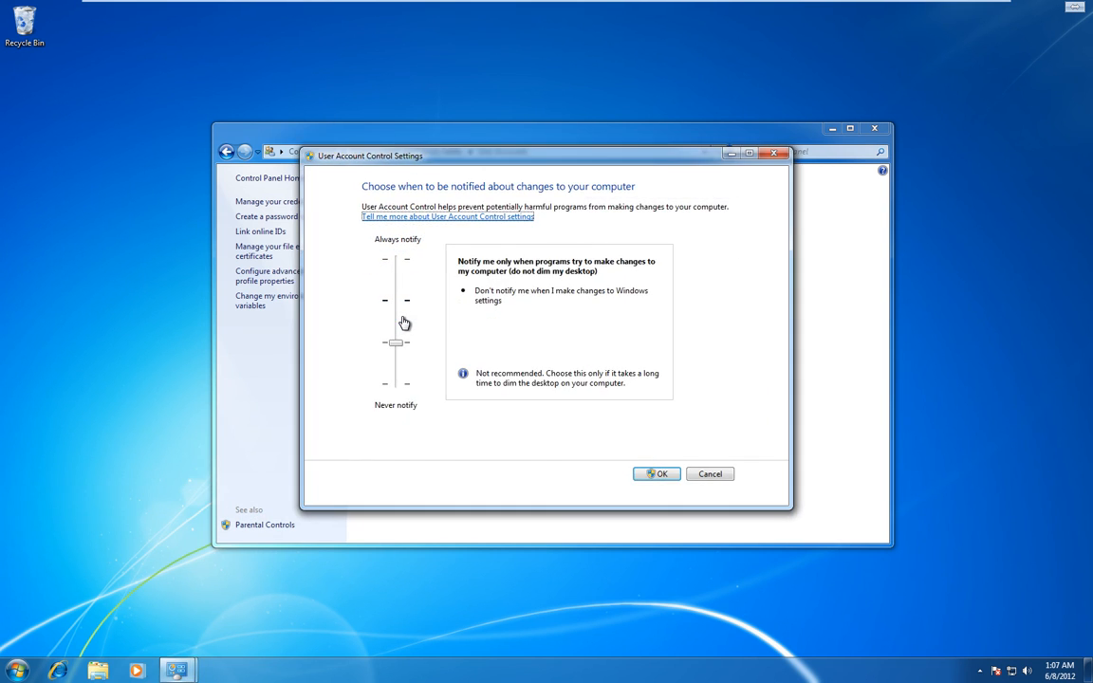
{"action": "left_click", "coordinate": [370, 297]}
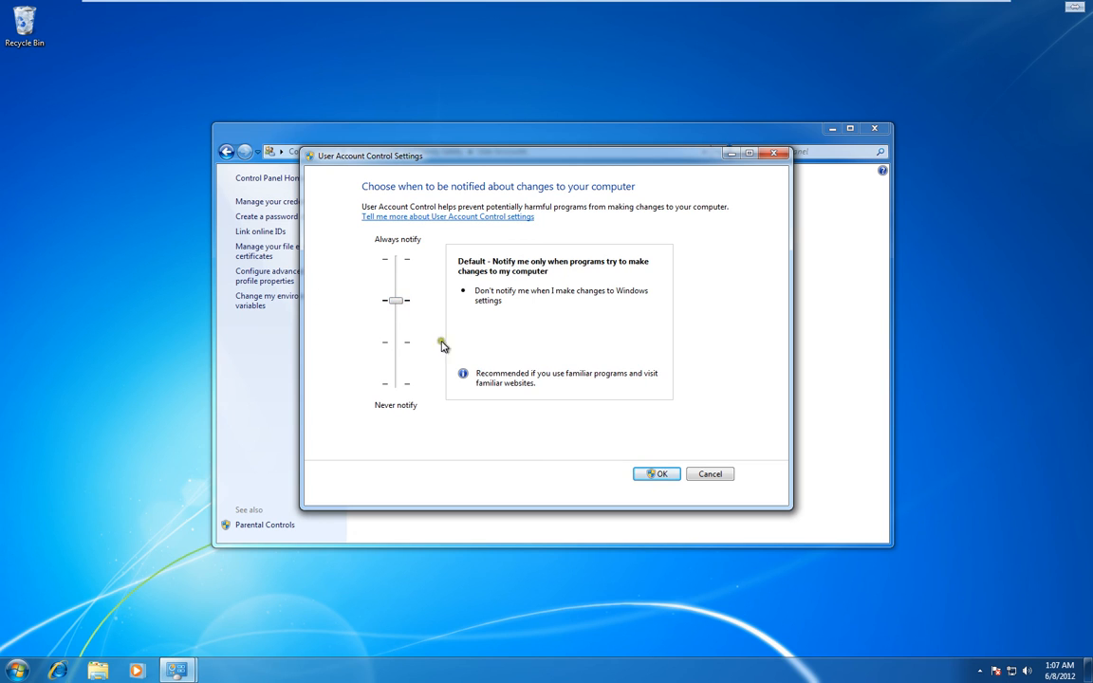
{"action": "left_click", "coordinate": [651, 475]}
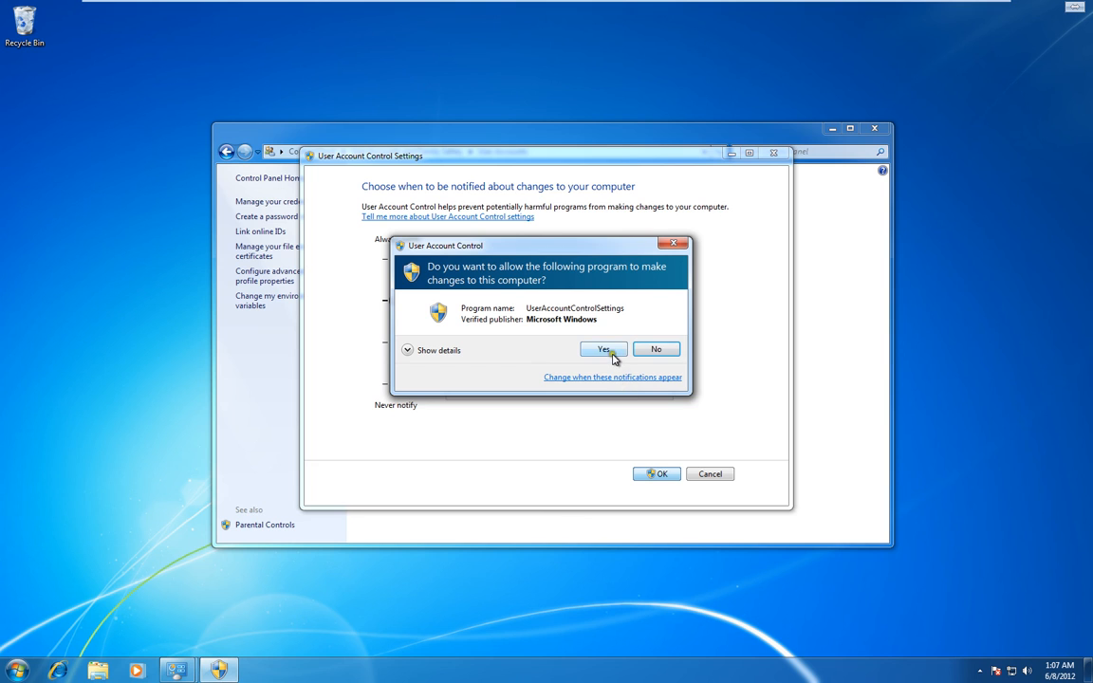
{"action": "left_click", "coordinate": [605, 350]}
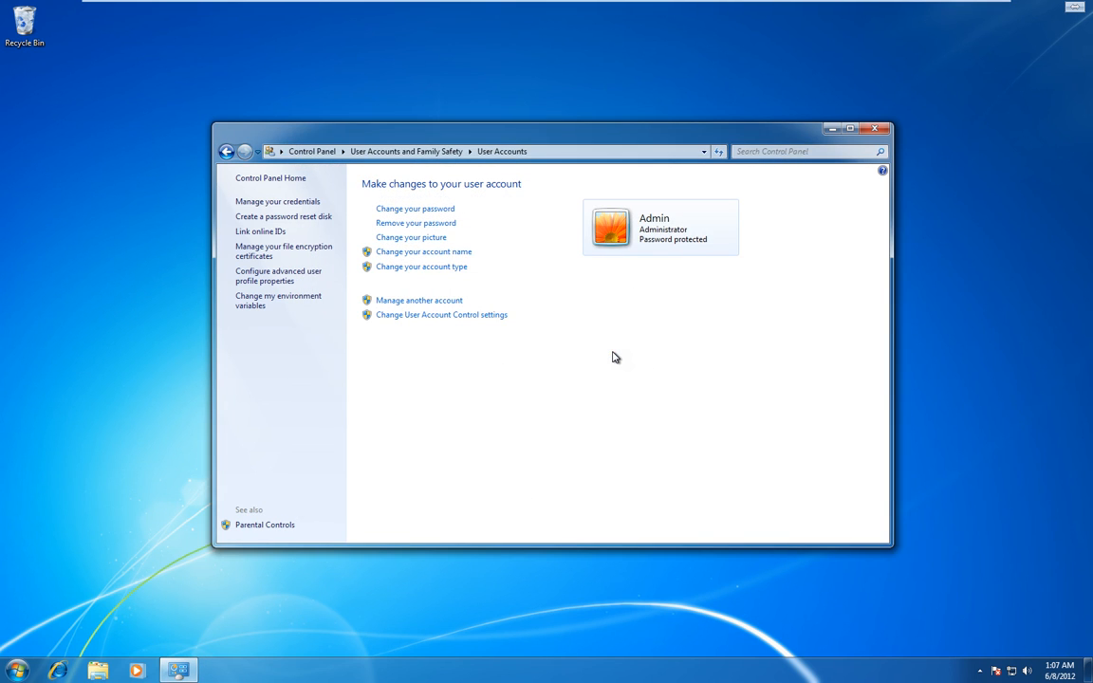